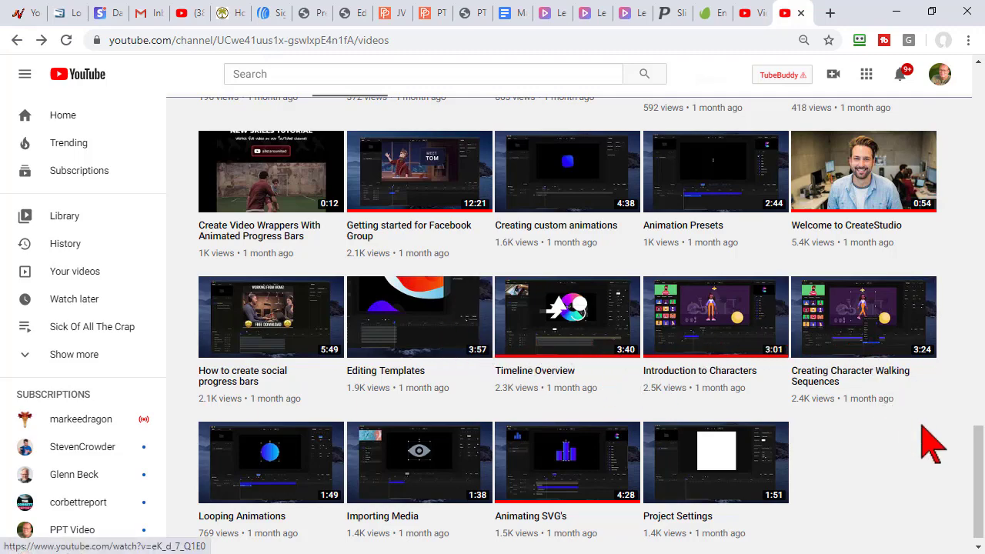
- Scroll back up the YouTube channel page to its newest uploads
scroll(931, 446, up, 8)
scroll(932, 443, up, 1)
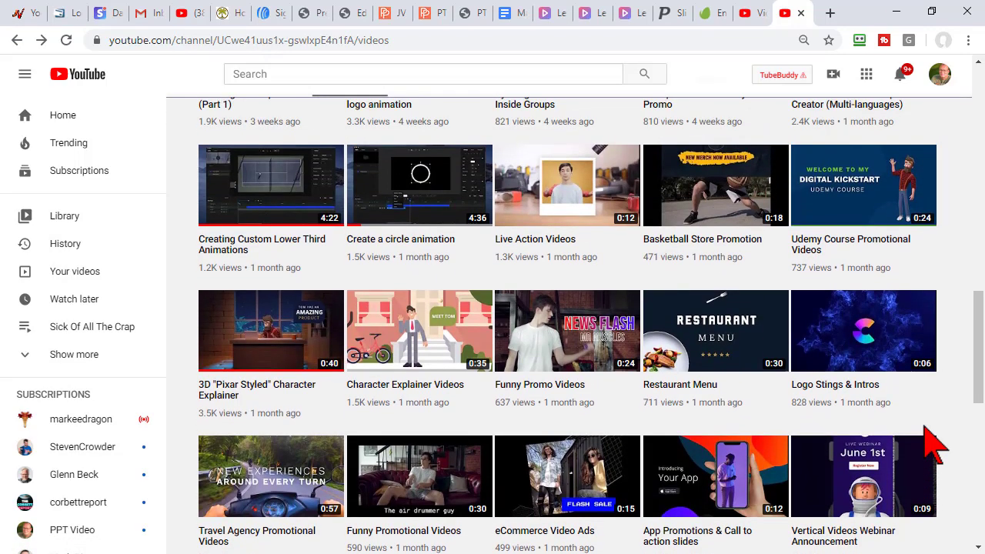
scroll(866, 473, up, 4)
scroll(868, 481, up, 5)
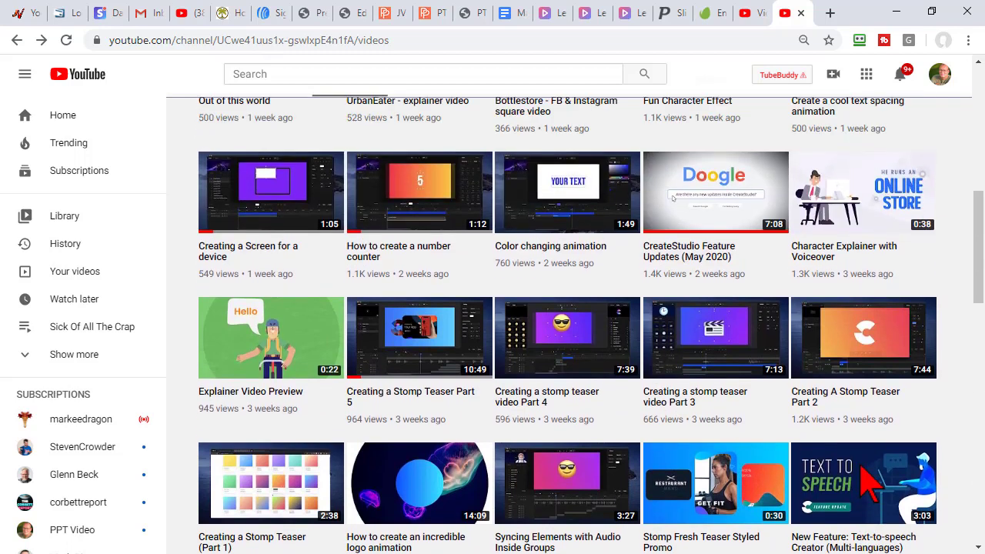
scroll(866, 485, up, 4)
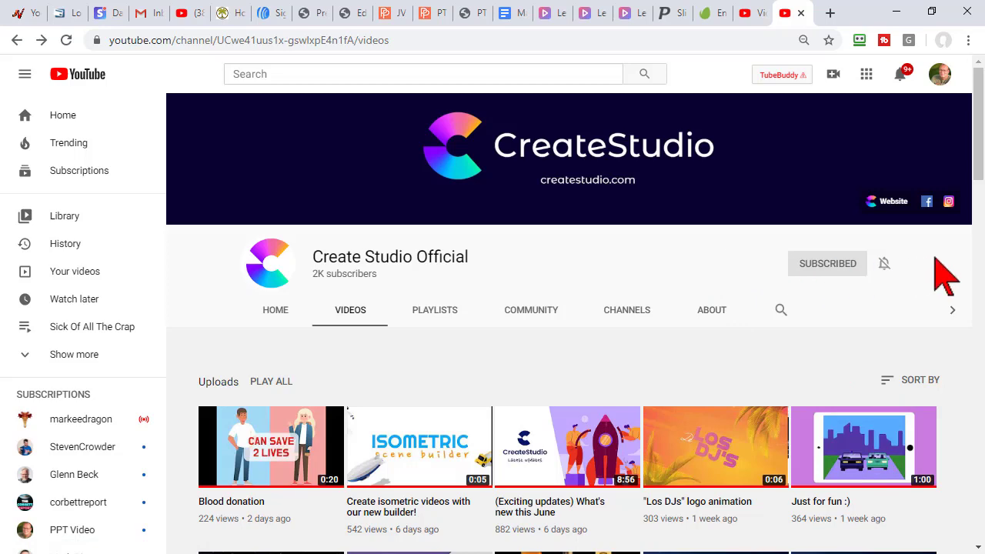
scroll(945, 274, down, 5)
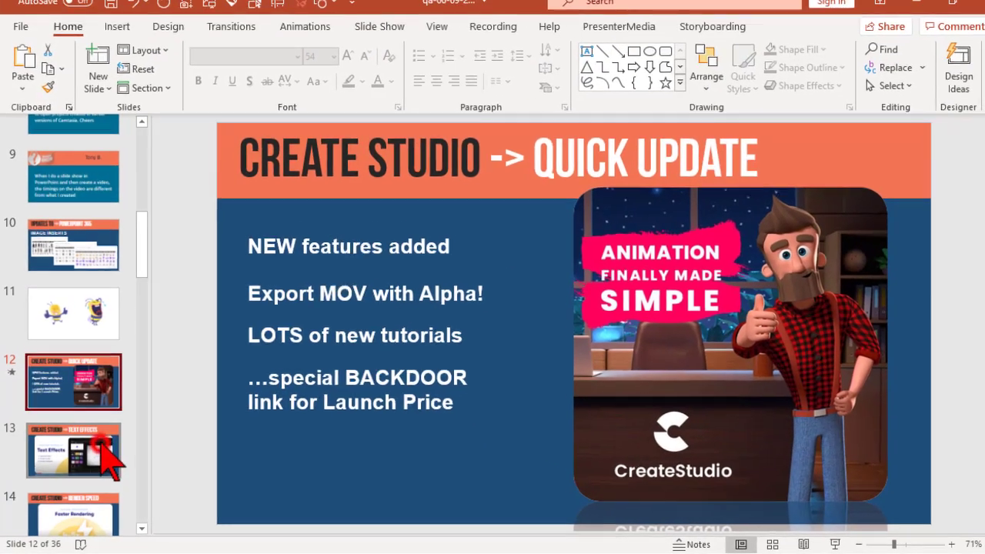
- Present slides 13 through 16 as a slide show, then switch to CreateStudio
click(98, 450)
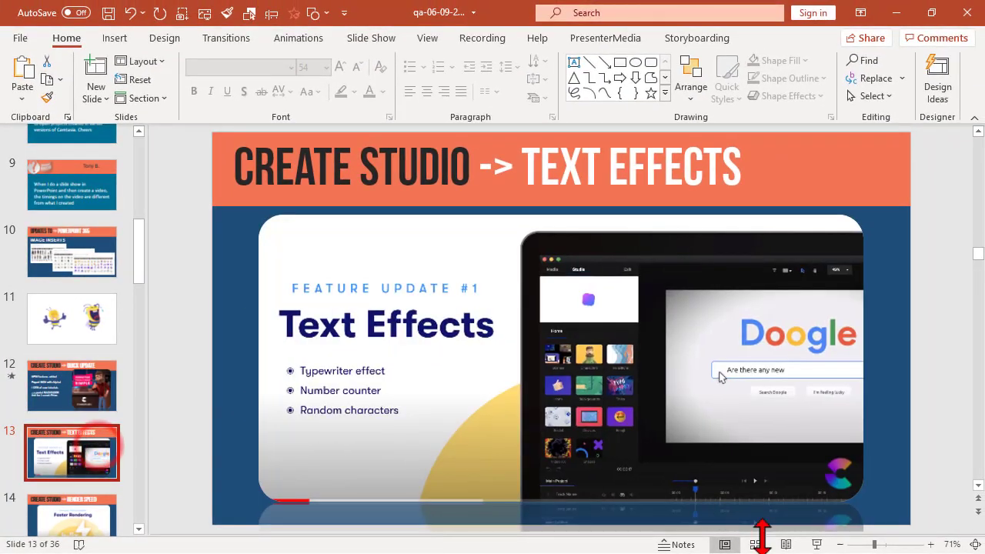
click(816, 544)
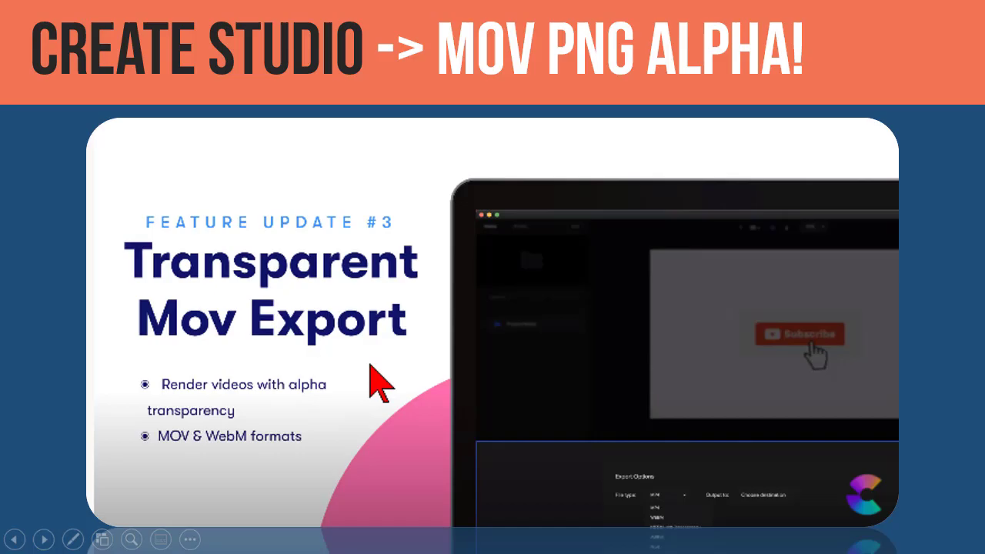
key(Escape)
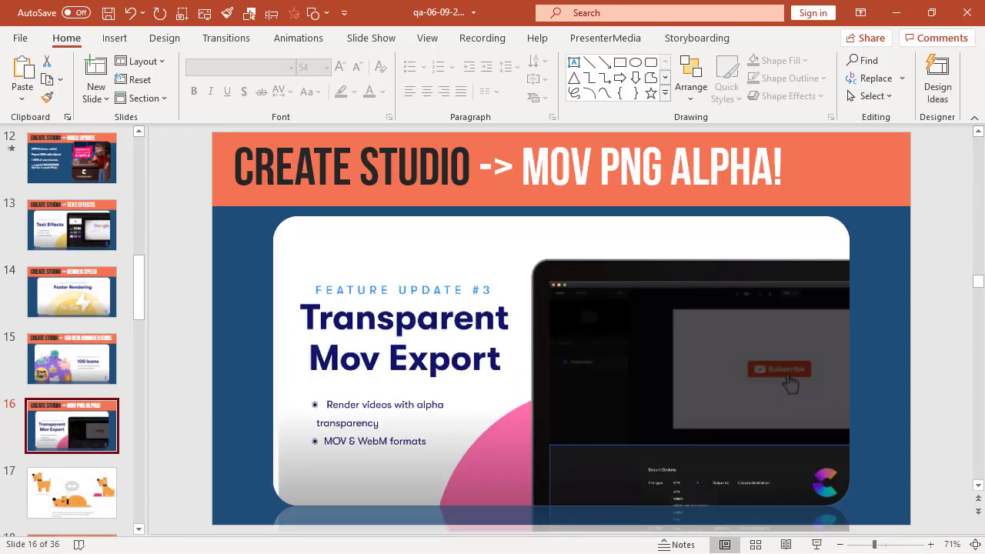
key(alt+Tab)
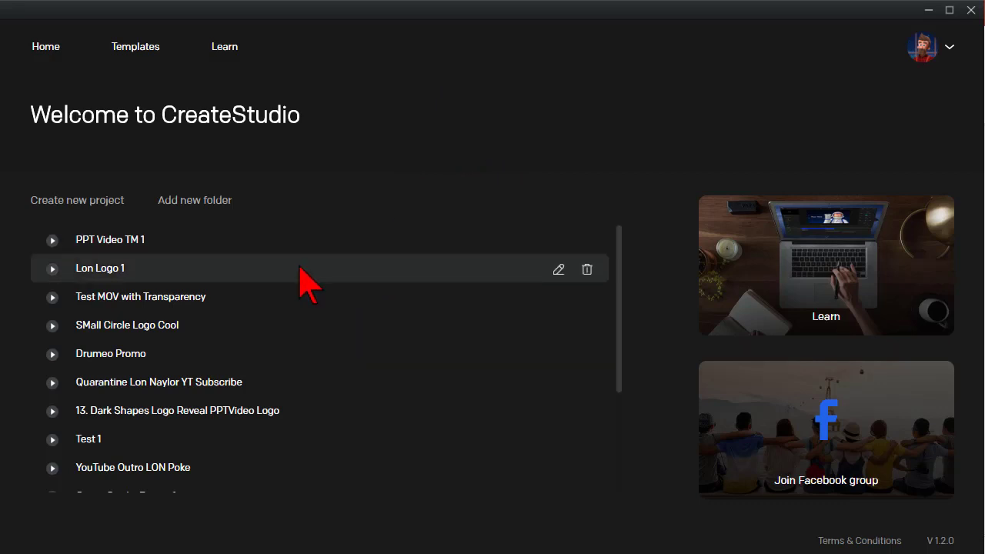
- Open the Astronaut floating MOV project from the welcome screen's project list
scroll(292, 354, down, 3)
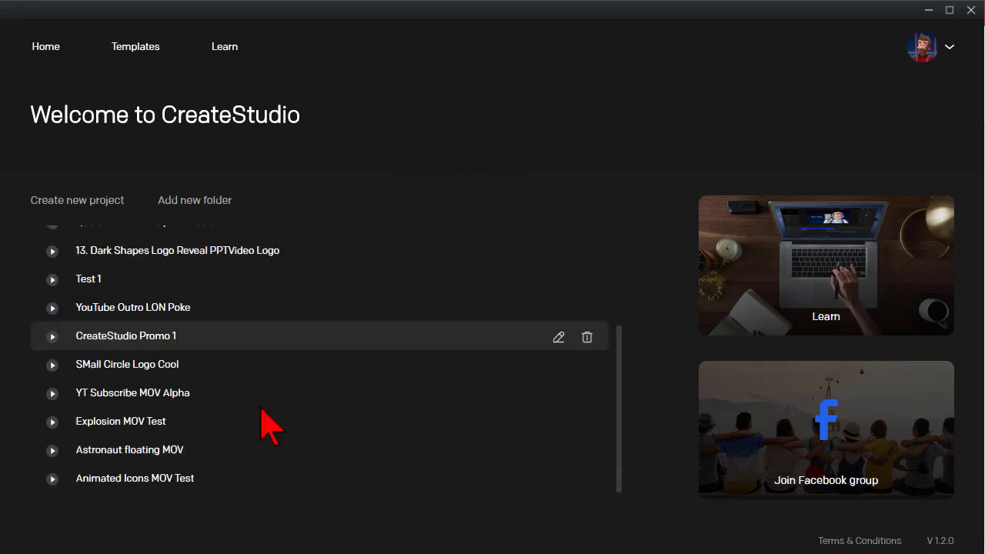
click(151, 451)
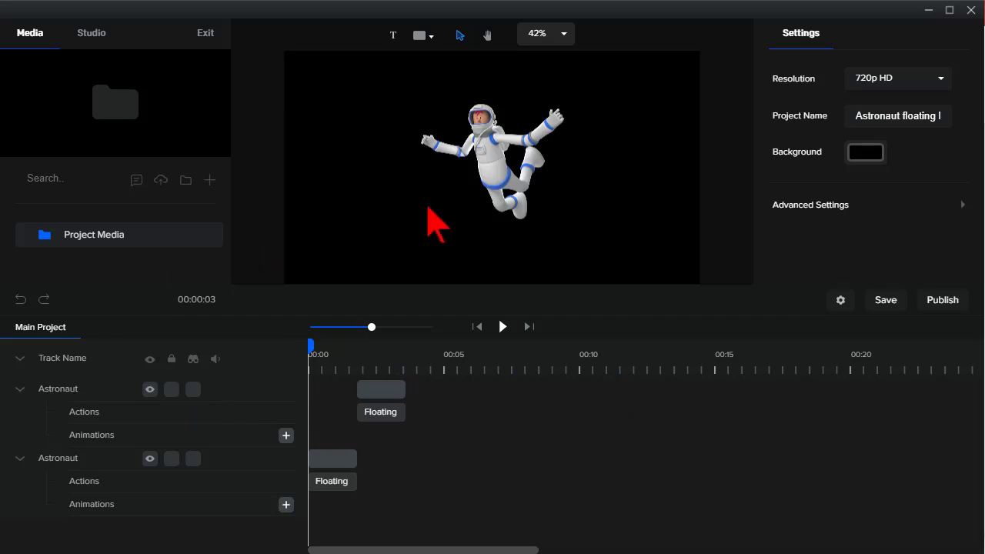
- Show the Studio library, play and pause the astronaut preview, and return the playhead to about 1 second
click(90, 34)
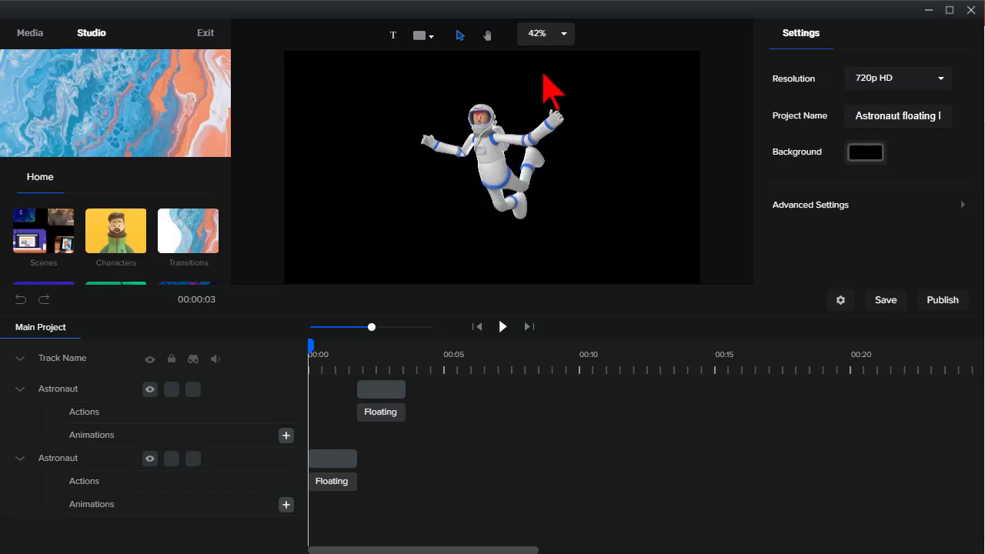
scroll(545, 88, up, 1)
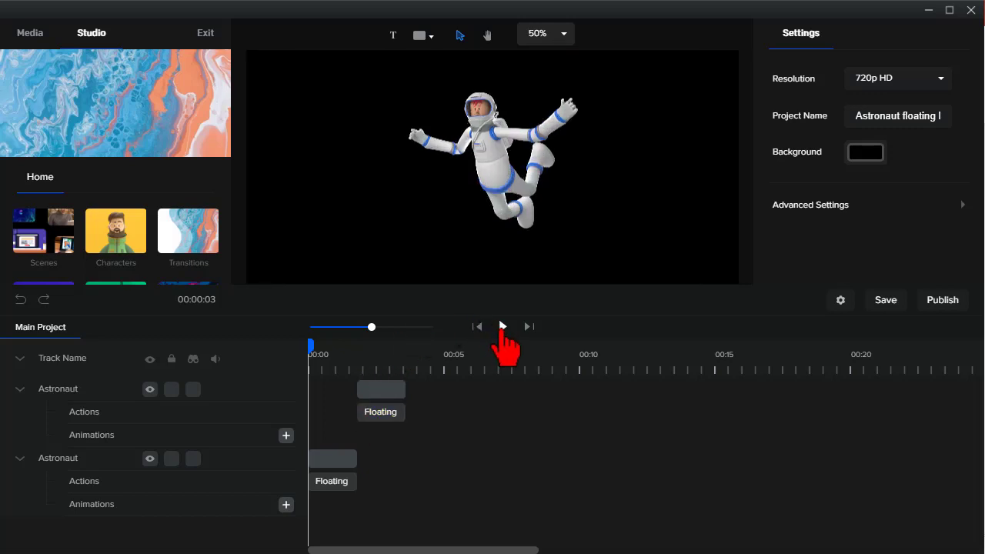
click(501, 327)
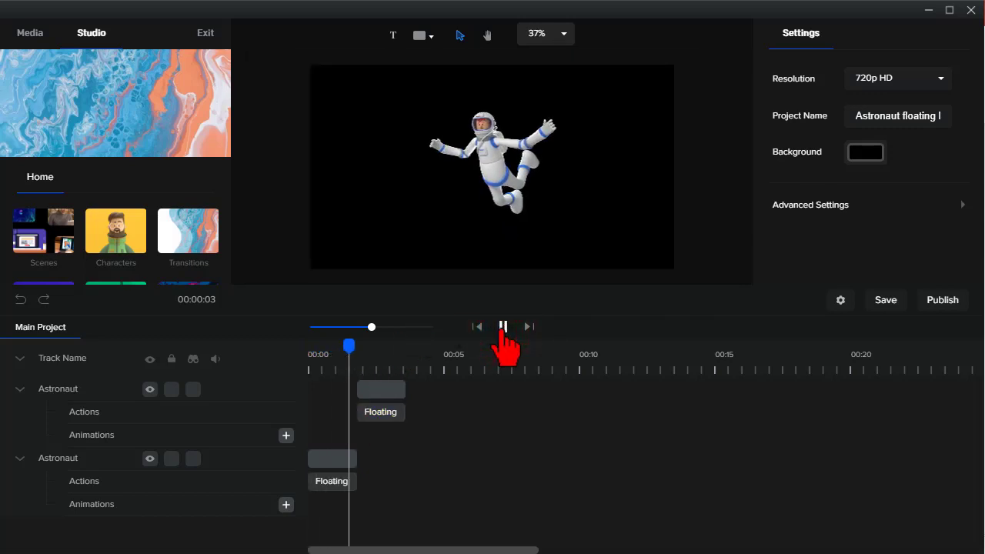
click(501, 327)
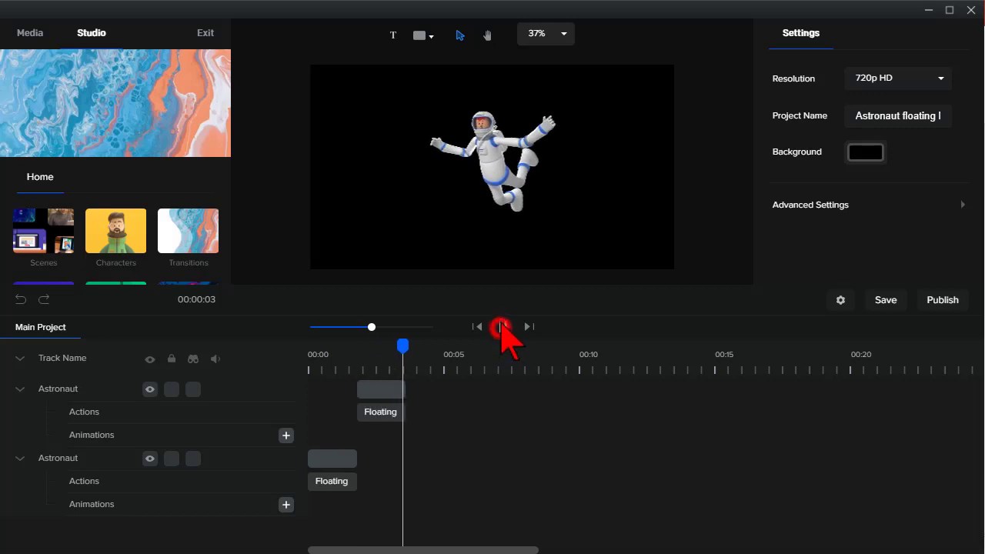
click(353, 359)
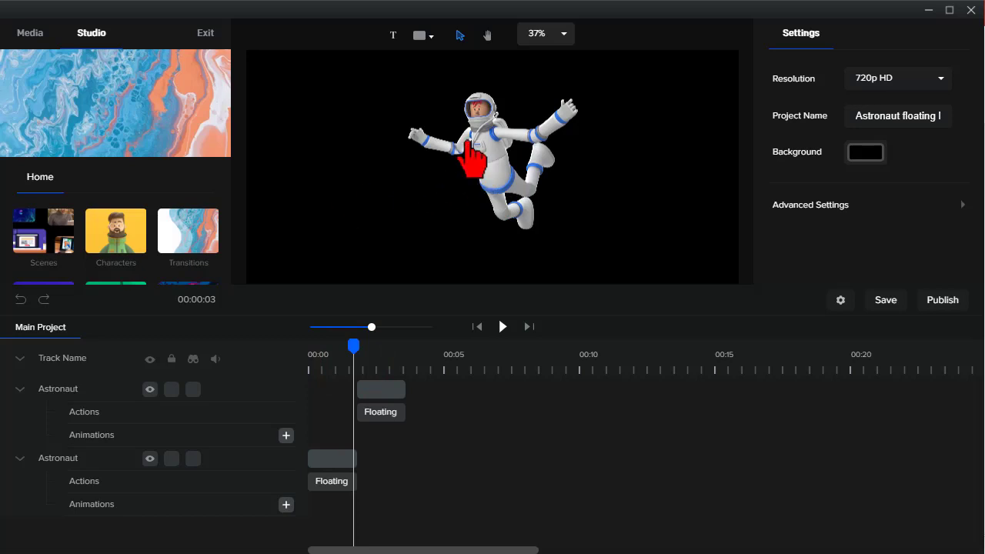
- Add an animation clip to the first Astronaut track at the playhead, dismissing the properties popup
click(387, 414)
click(387, 414)
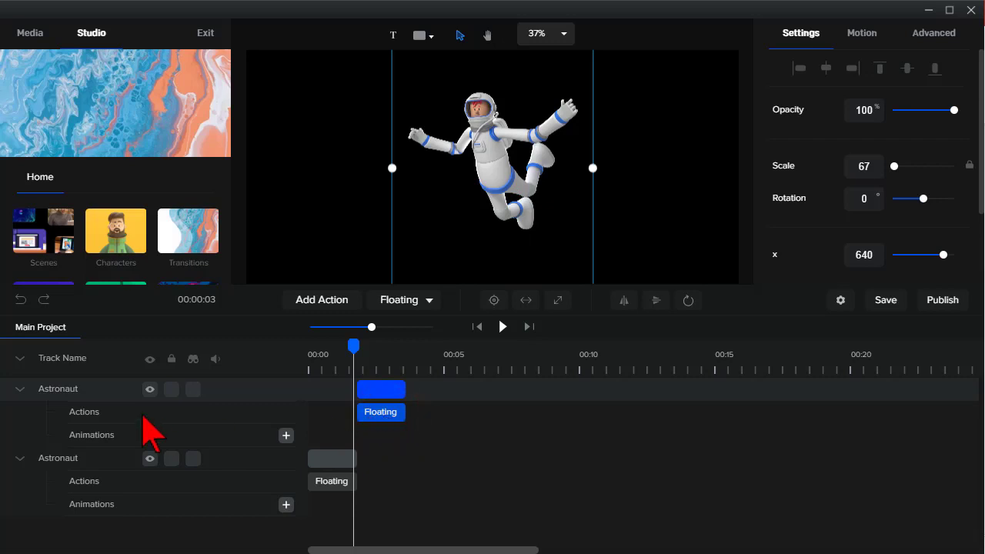
click(286, 435)
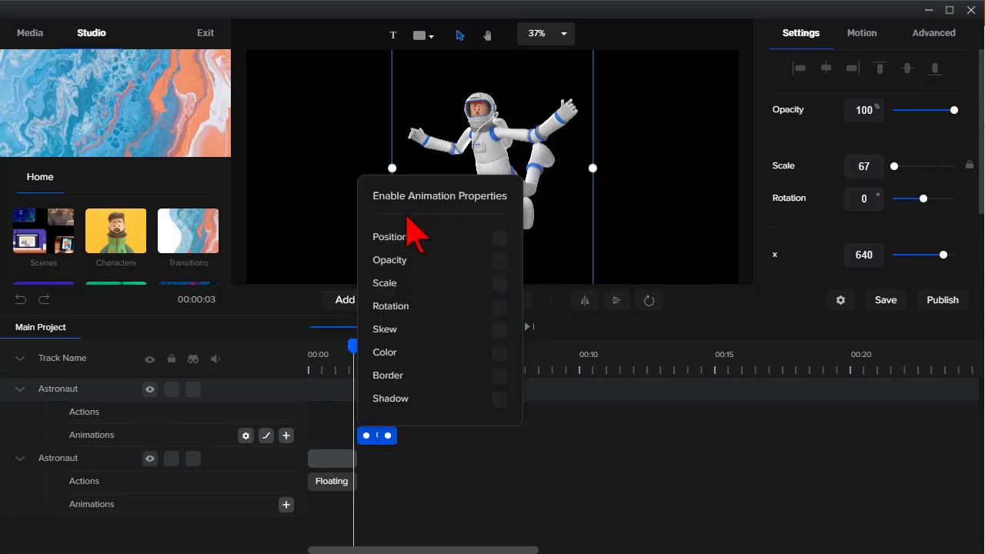
click(440, 447)
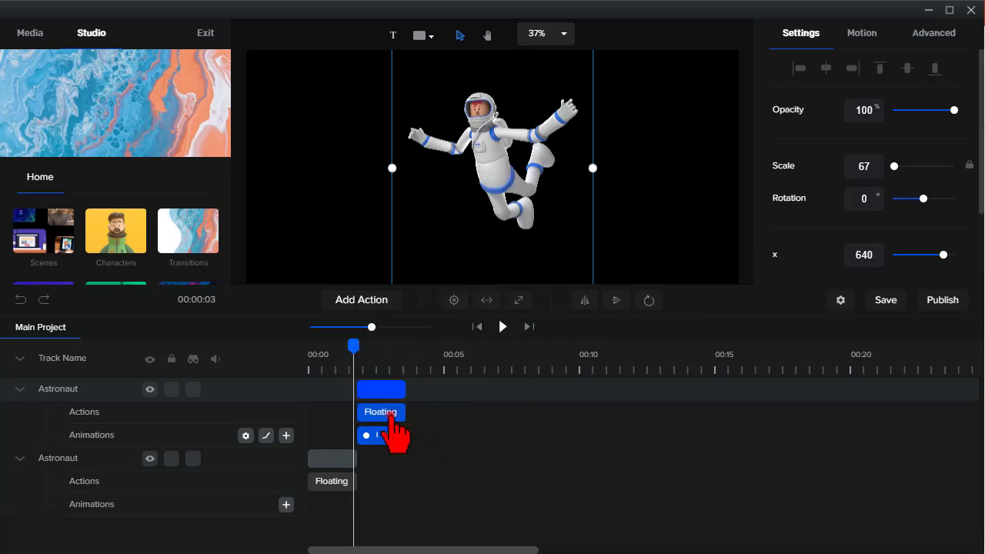
click(394, 412)
click(525, 446)
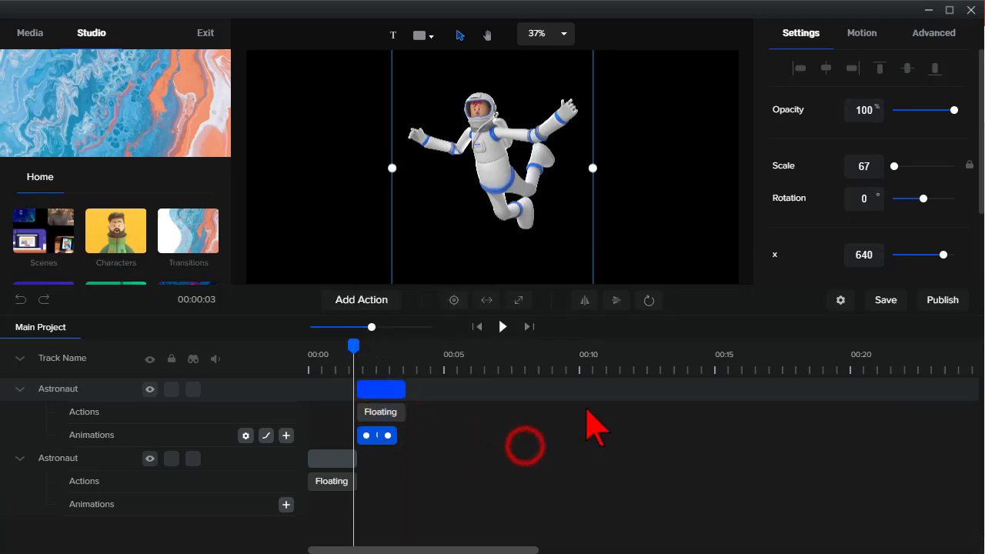
- Select the second astronaut, review the export file types, then close the Export Options panel
click(501, 154)
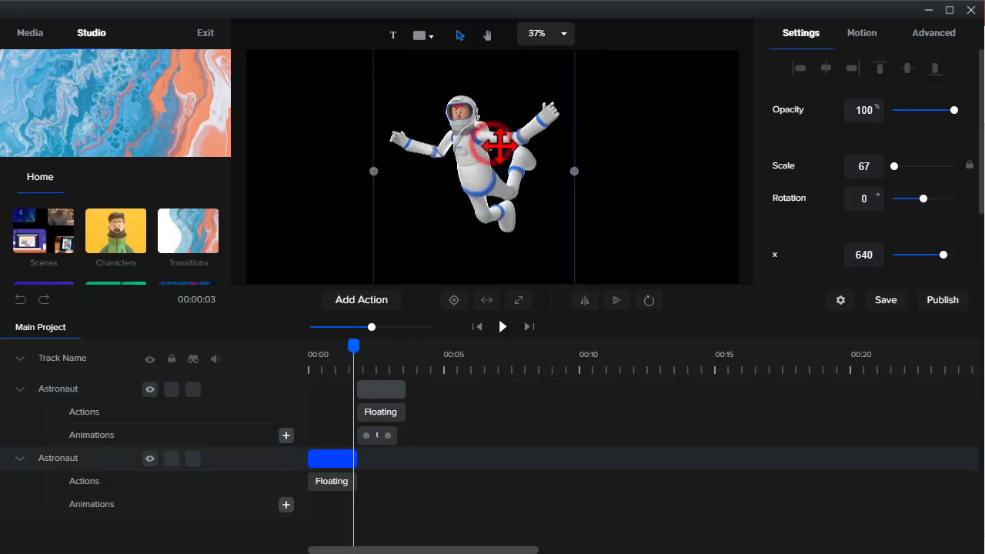
click(947, 302)
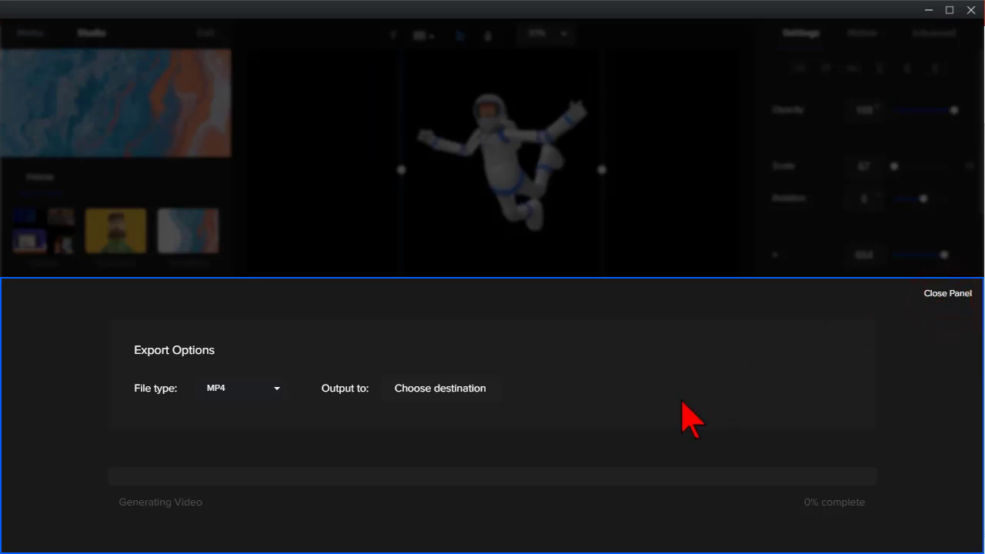
click(275, 387)
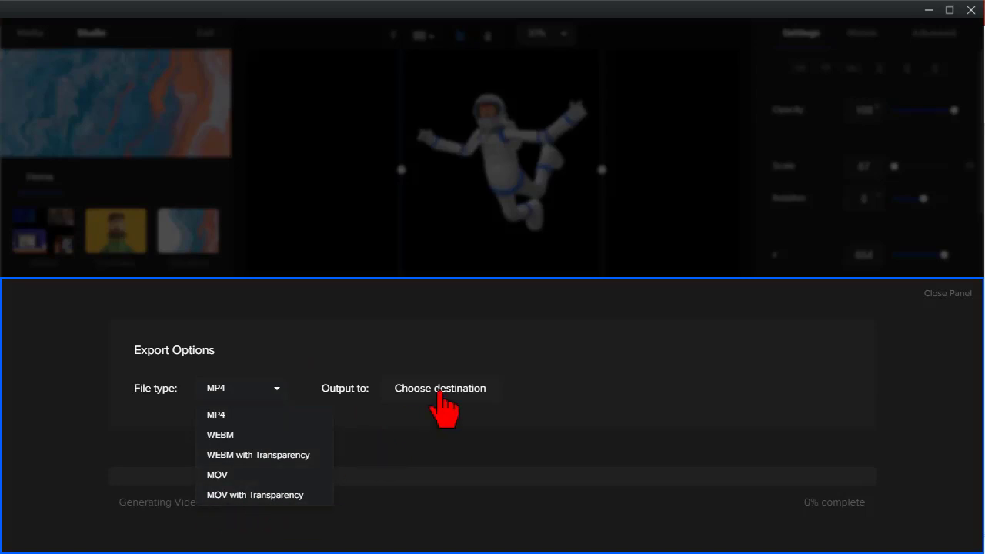
click(627, 387)
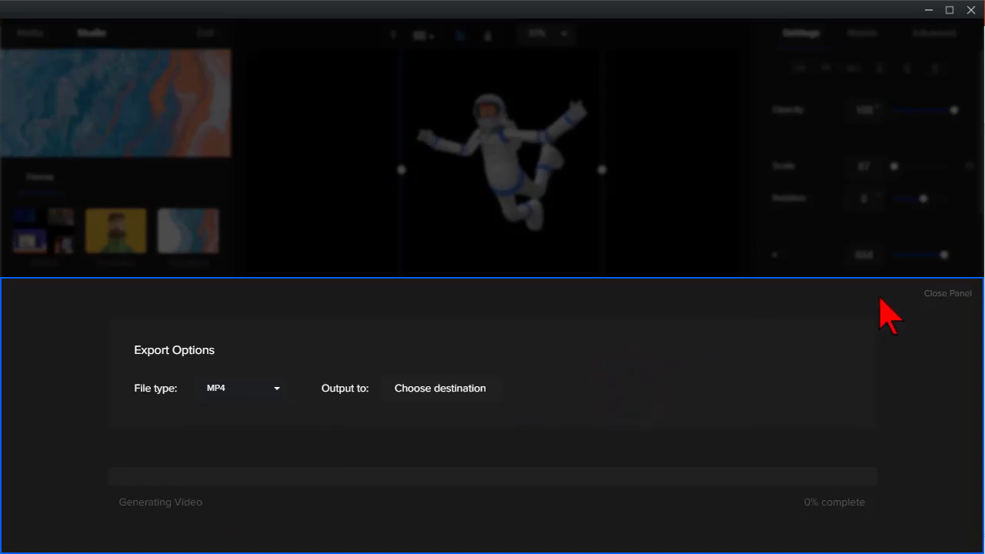
click(940, 293)
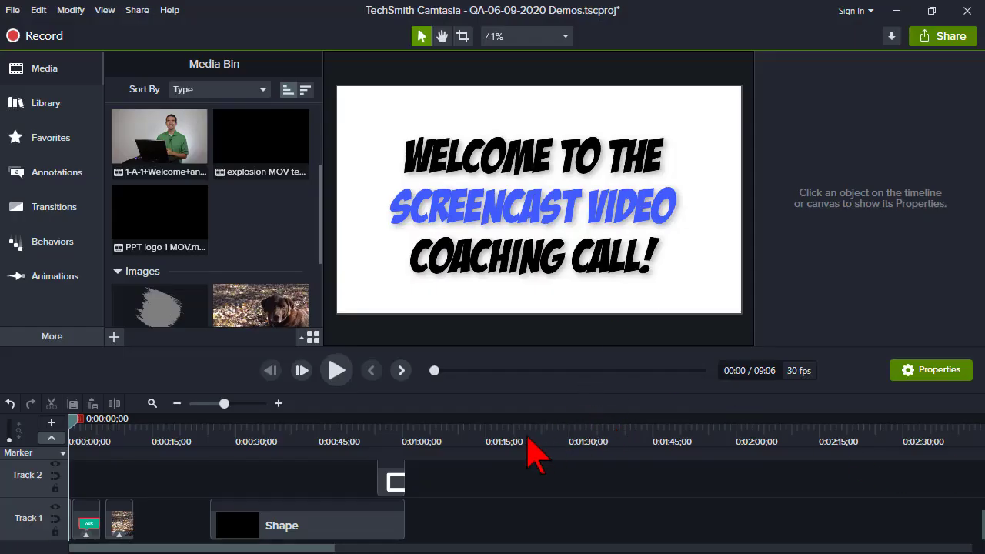
- Drag the astronaut floating MOV file from the TEST folder onto Camtasia's Track 2
drag(984, 73, 645, 75)
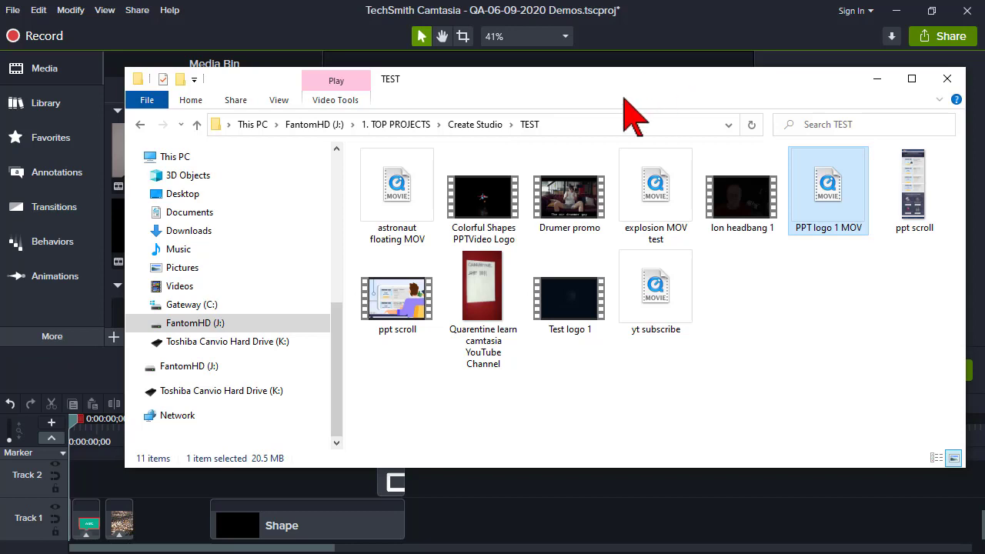
click(397, 194)
drag(421, 292, 445, 490)
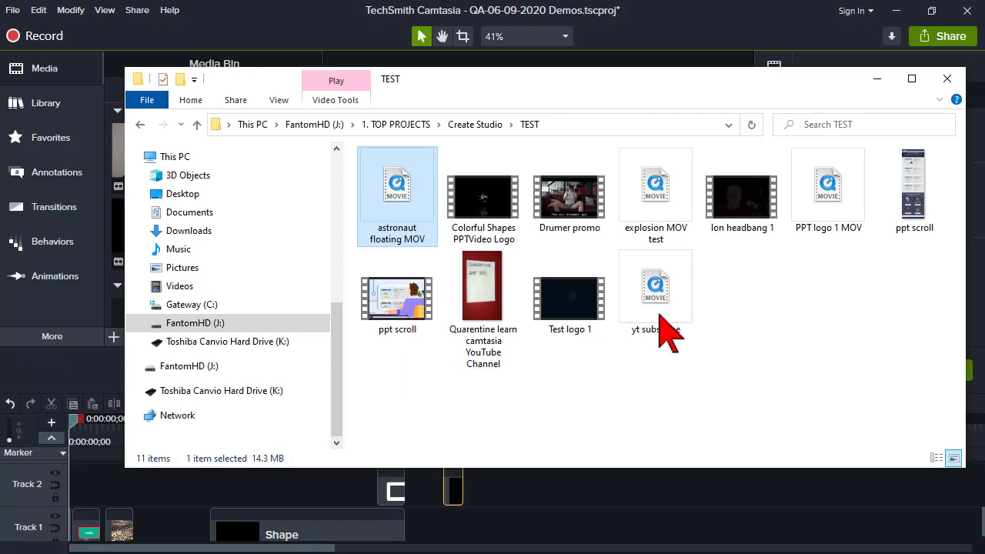
click(877, 78)
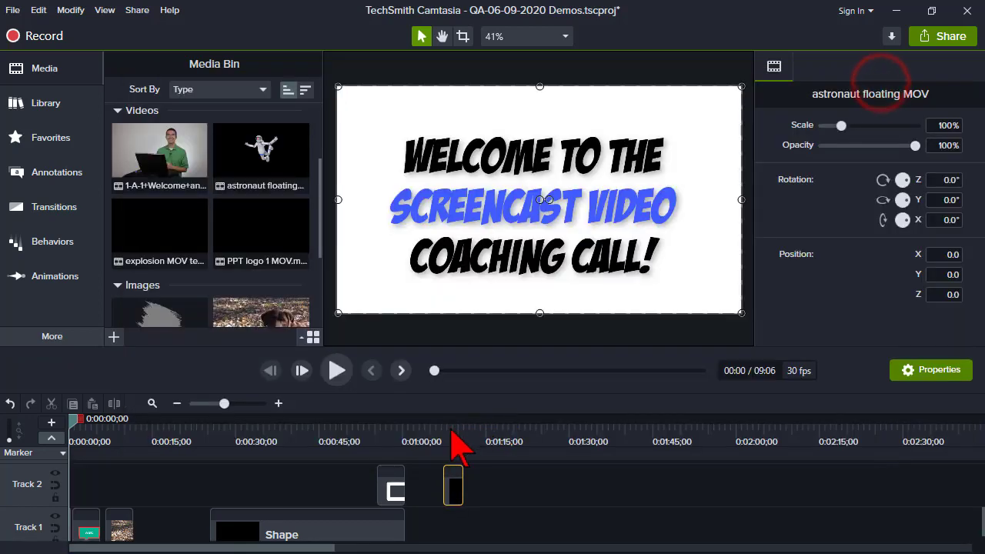
- Preview the transparent astronaut over the white background, then move its clip to about 30 seconds
click(451, 428)
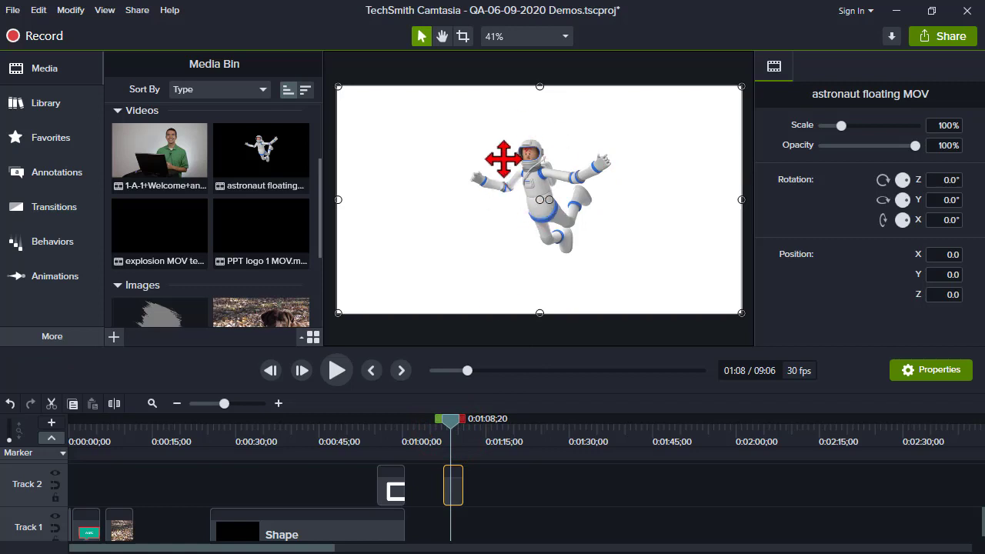
click(444, 428)
click(343, 371)
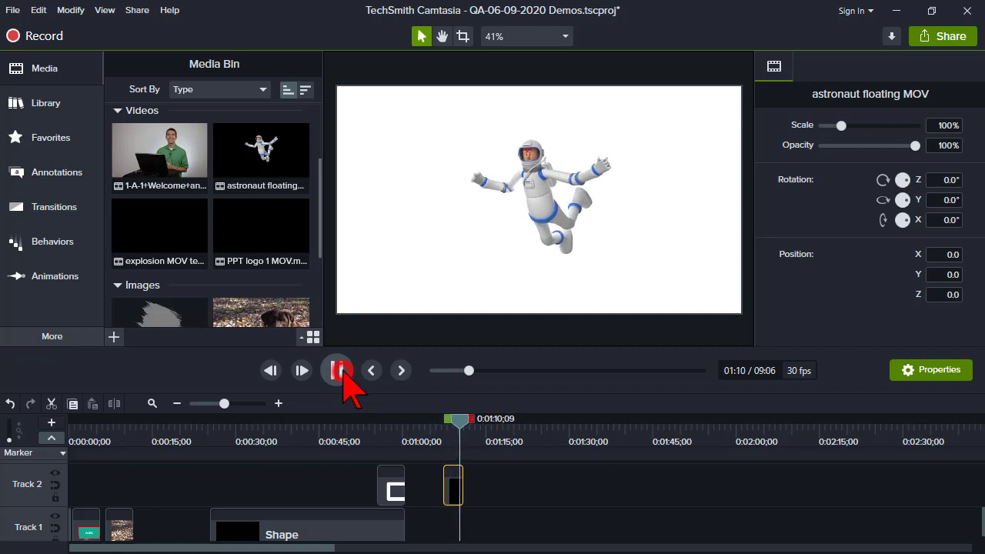
click(337, 371)
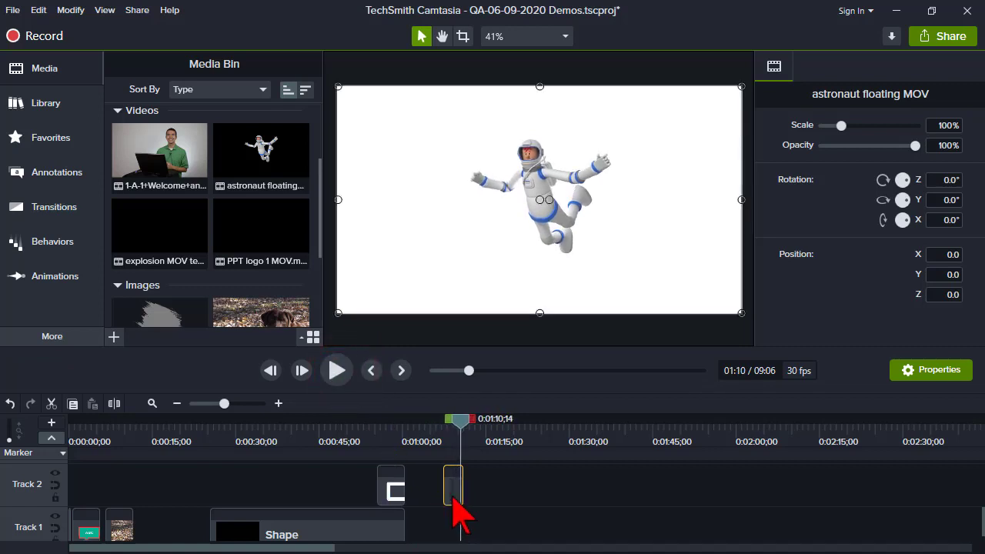
drag(452, 488, 237, 489)
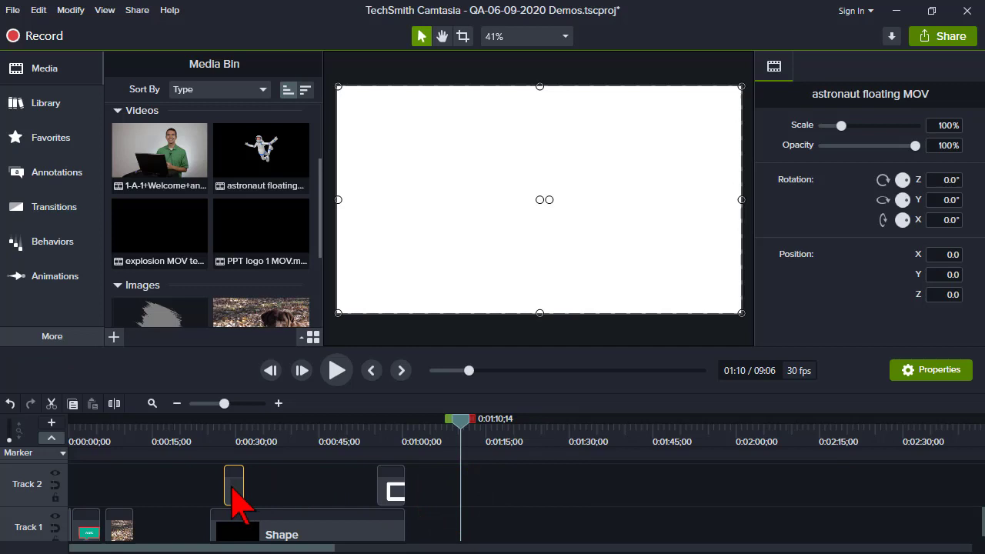
- Test the astronaut clip over the white background and black shape, then move it to 0:00:32
click(243, 403)
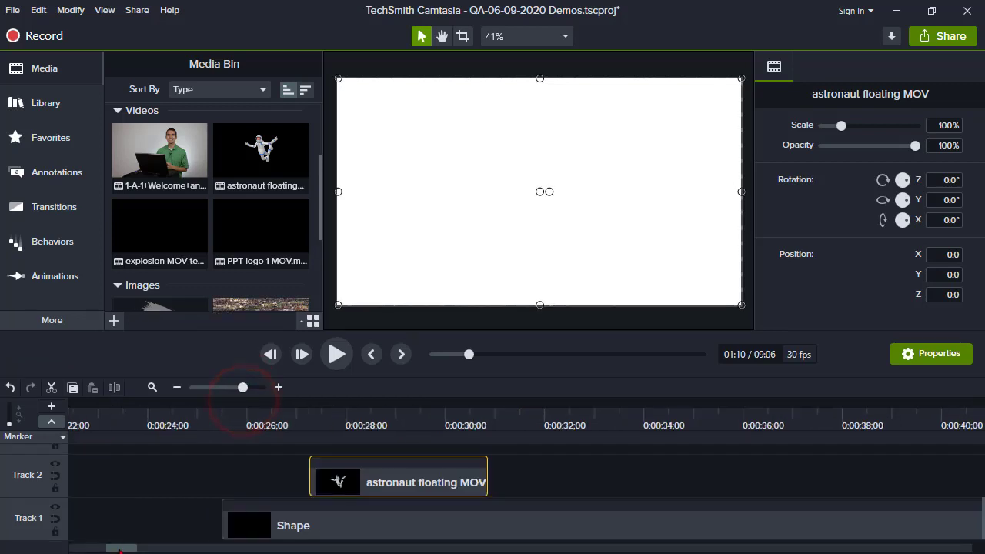
click(305, 415)
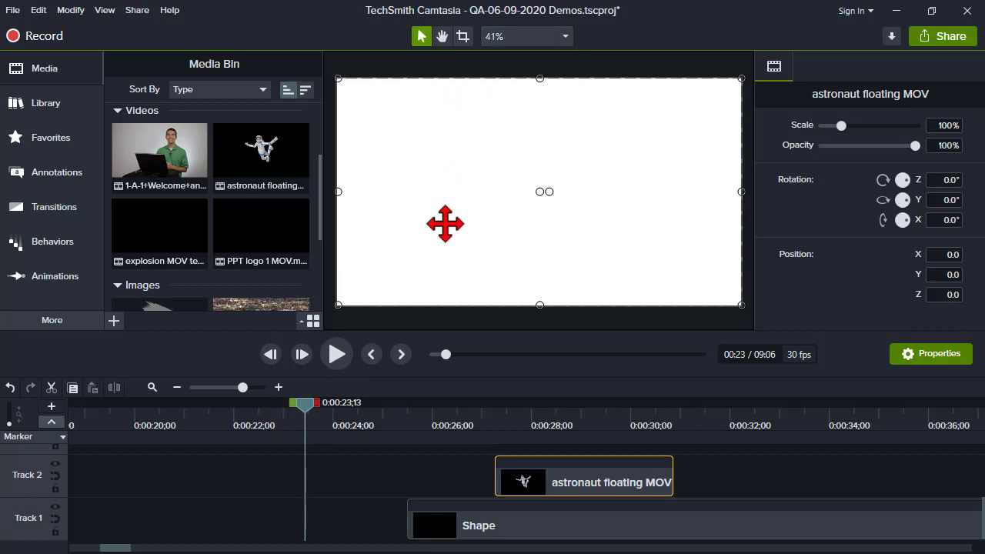
click(426, 422)
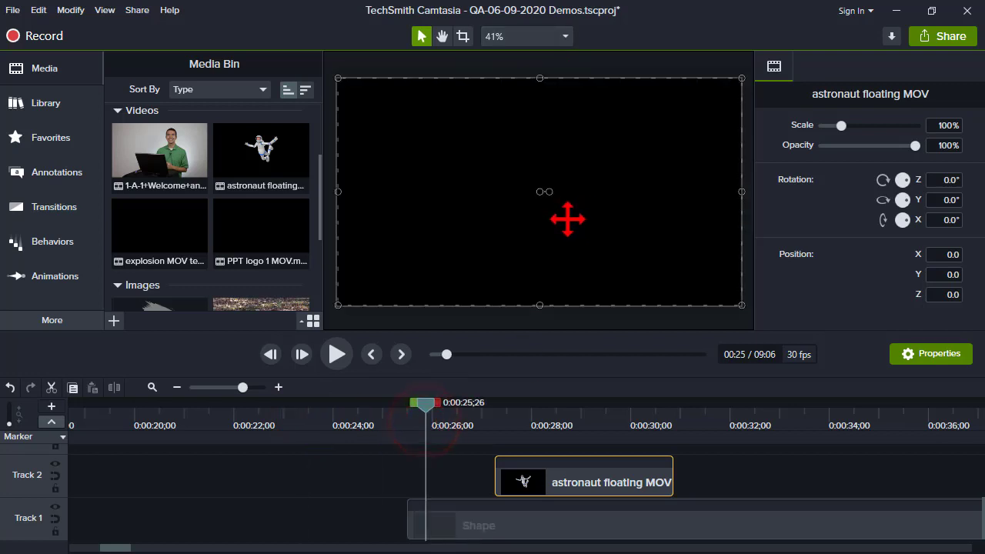
drag(583, 501, 406, 491)
click(314, 419)
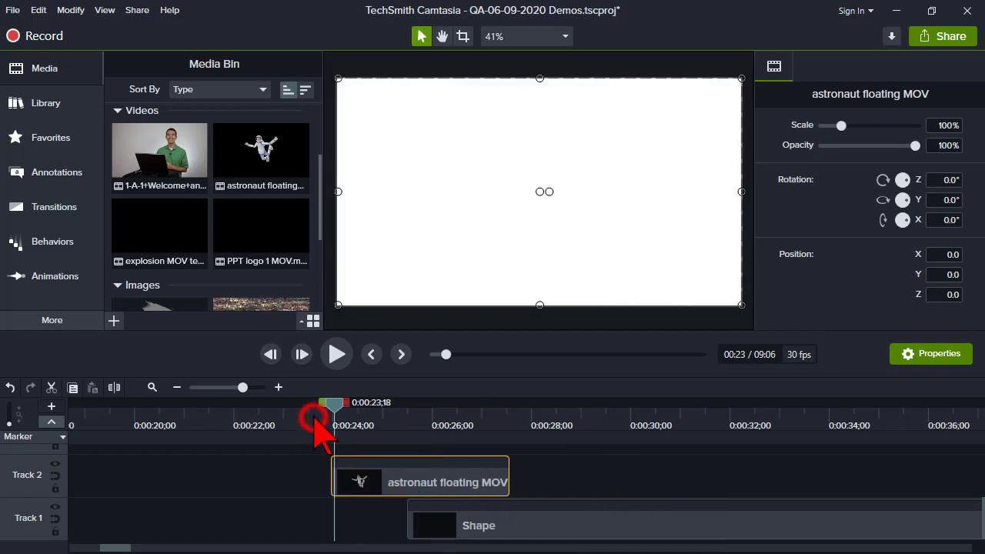
drag(314, 419, 464, 421)
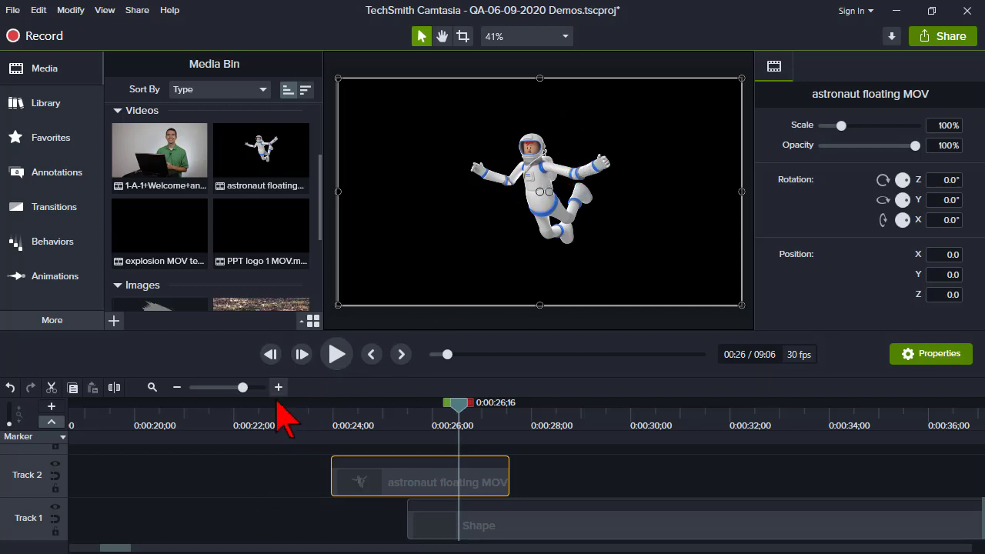
drag(356, 483, 781, 483)
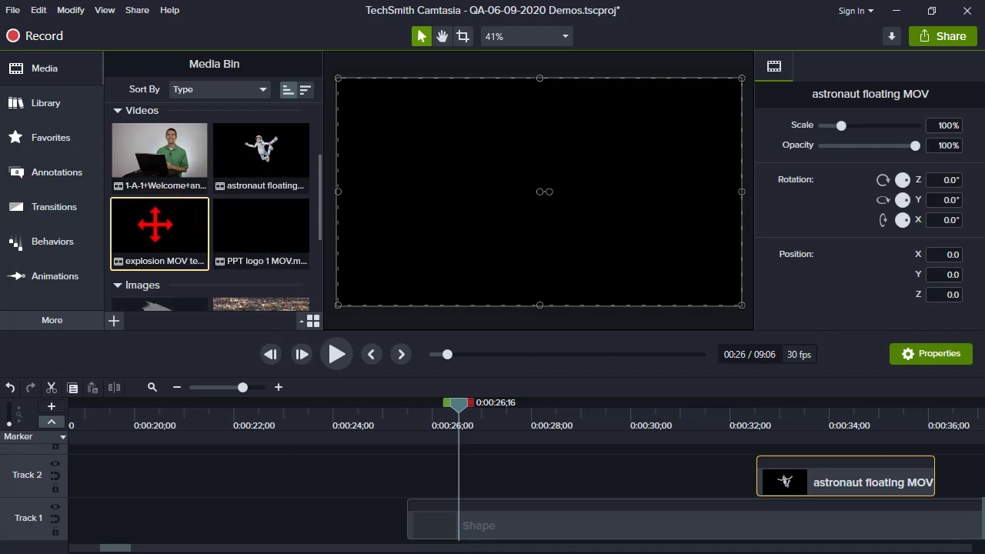
- Place explosion MOV test on Track 2 at about 00:24 and scrub through its animation
drag(156, 219, 344, 468)
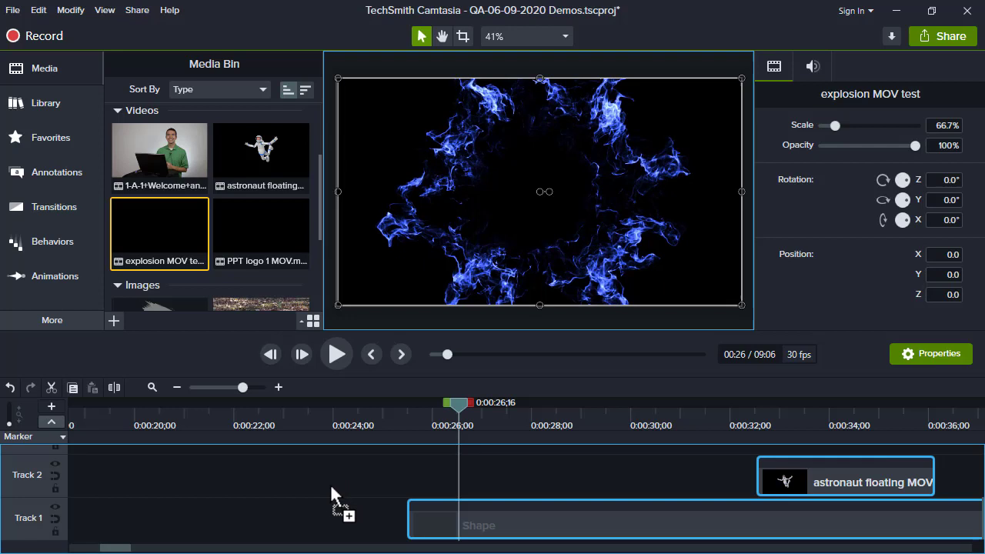
drag(271, 501, 273, 493)
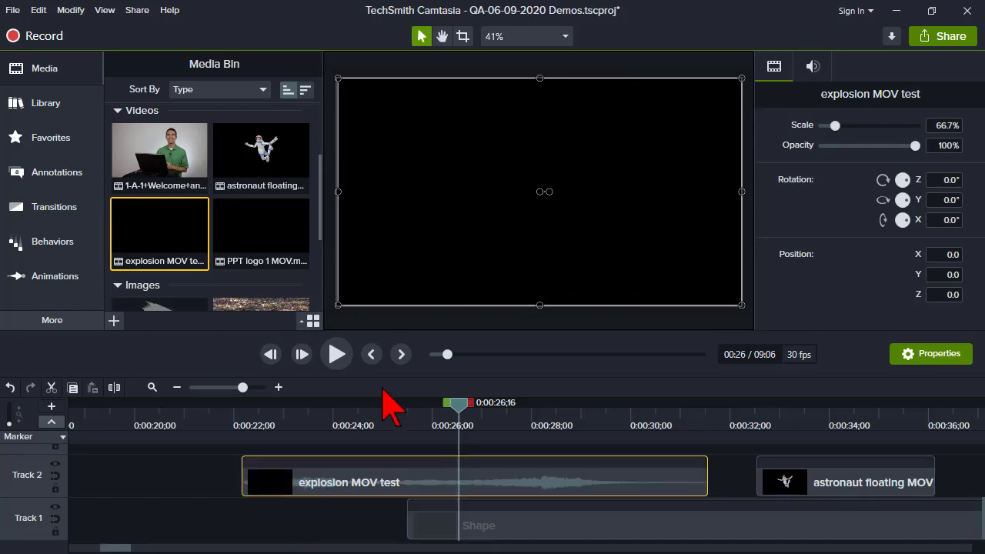
click(356, 426)
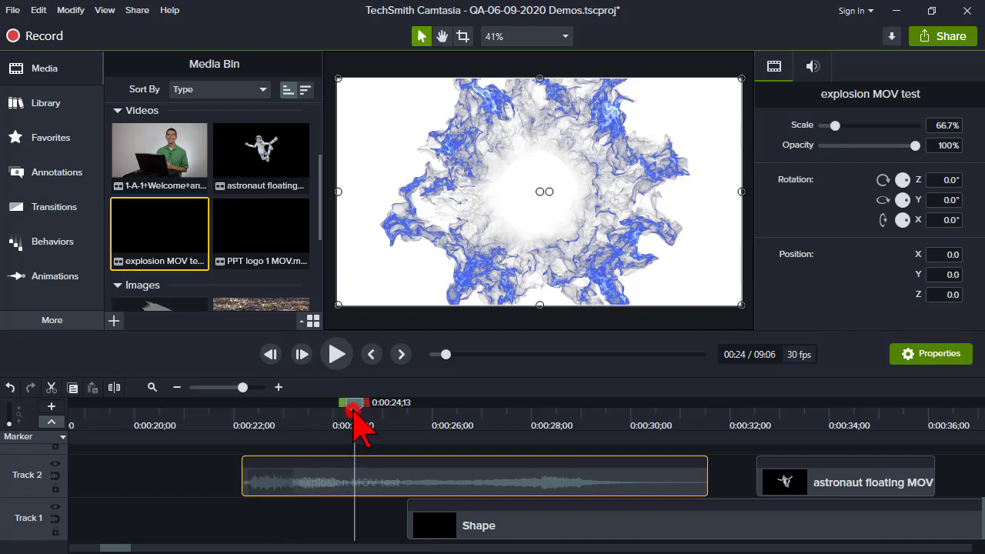
drag(352, 405, 433, 472)
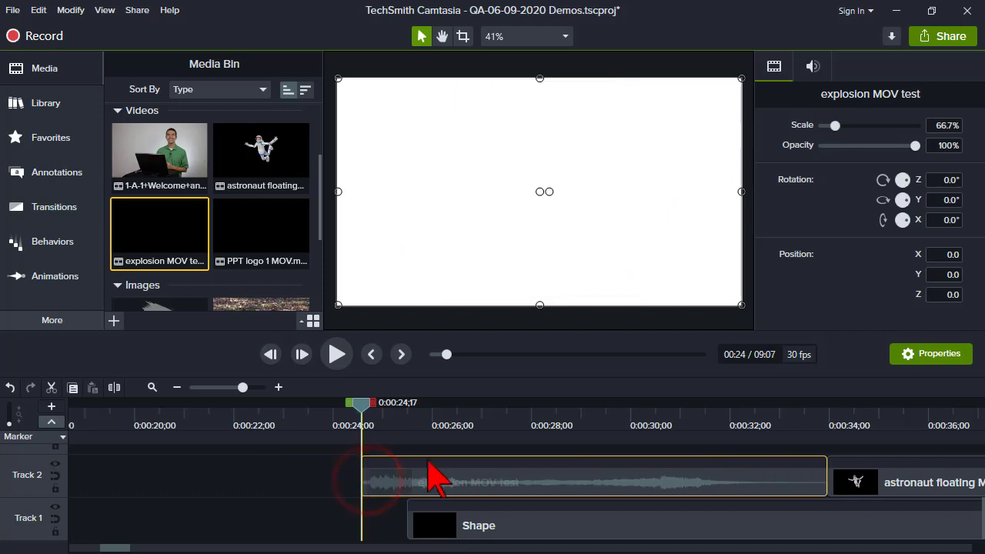
drag(362, 404, 431, 408)
click(346, 421)
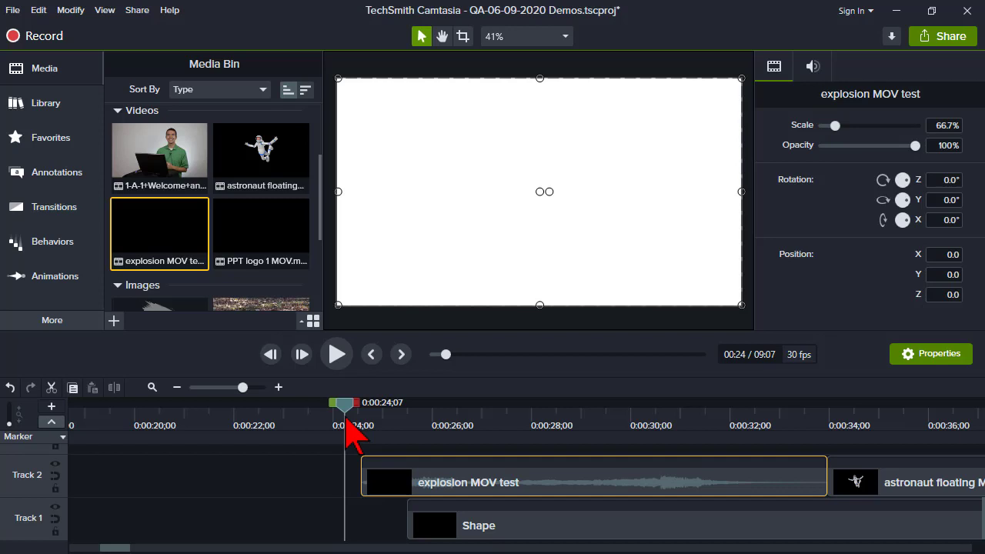
- Scroll through the Media Bin and move the playhead back to 0:00:22;22
click(321, 204)
drag(320, 205, 330, 274)
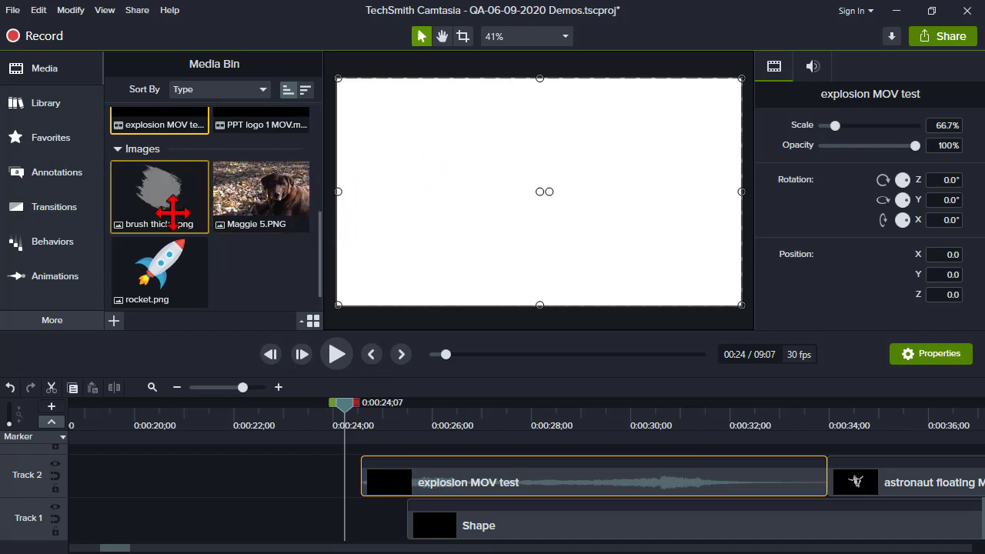
click(319, 275)
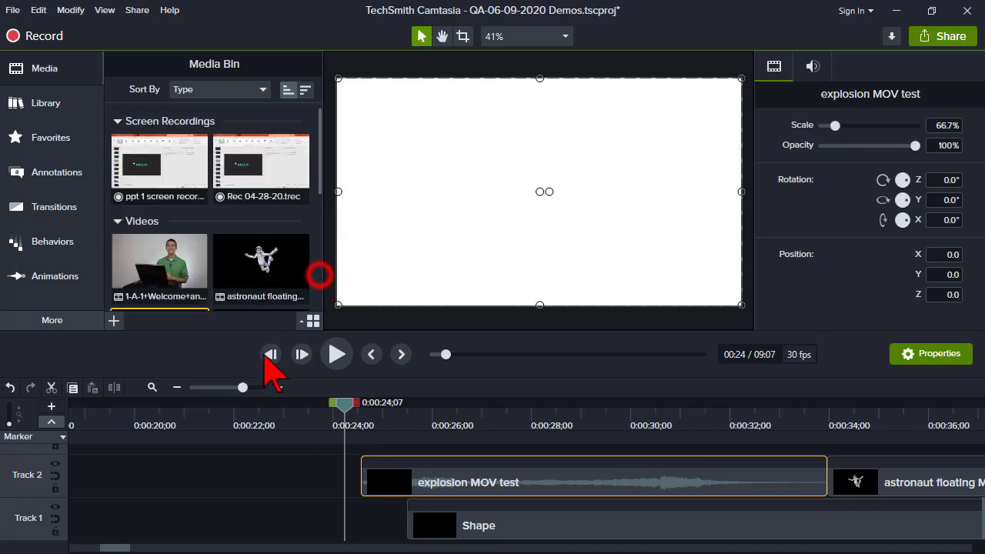
click(269, 418)
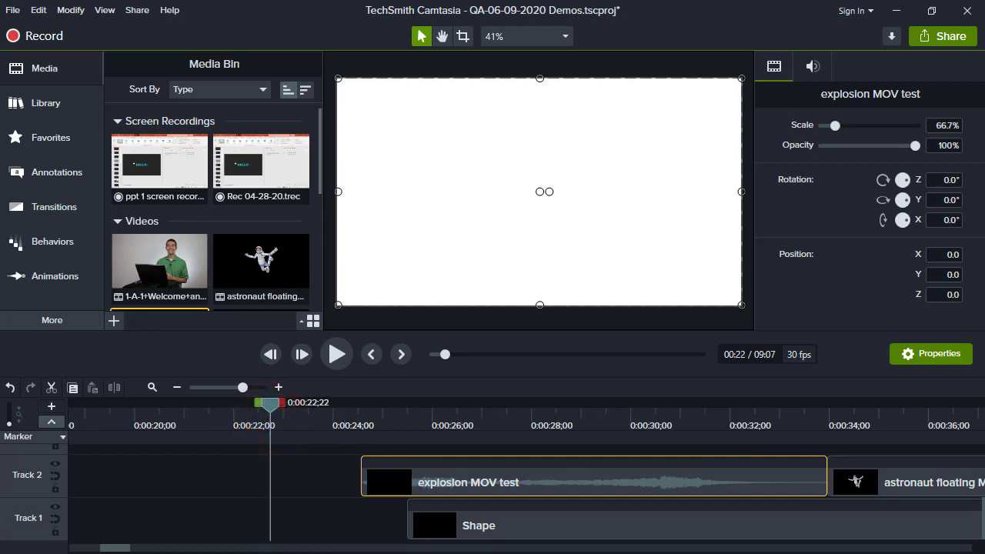